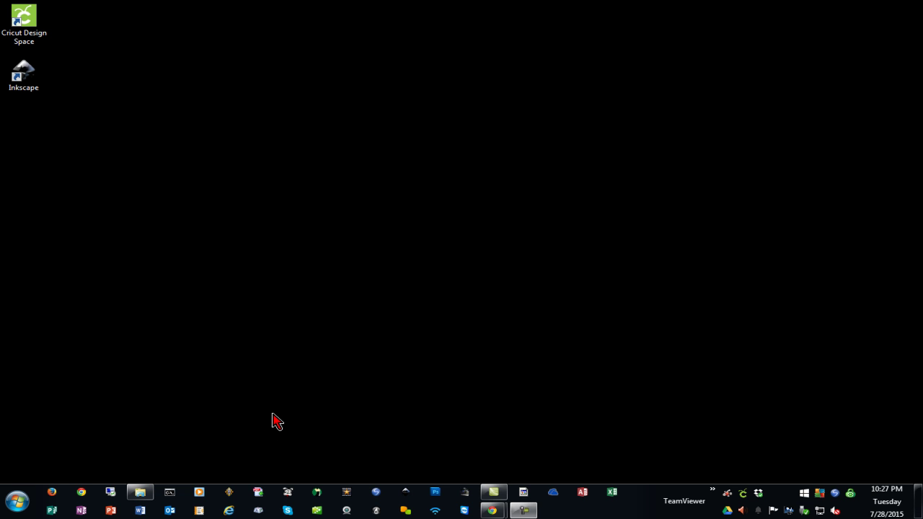
Open Device Manager from the Control Panel's System page, and close both windows
left_click(17, 501)
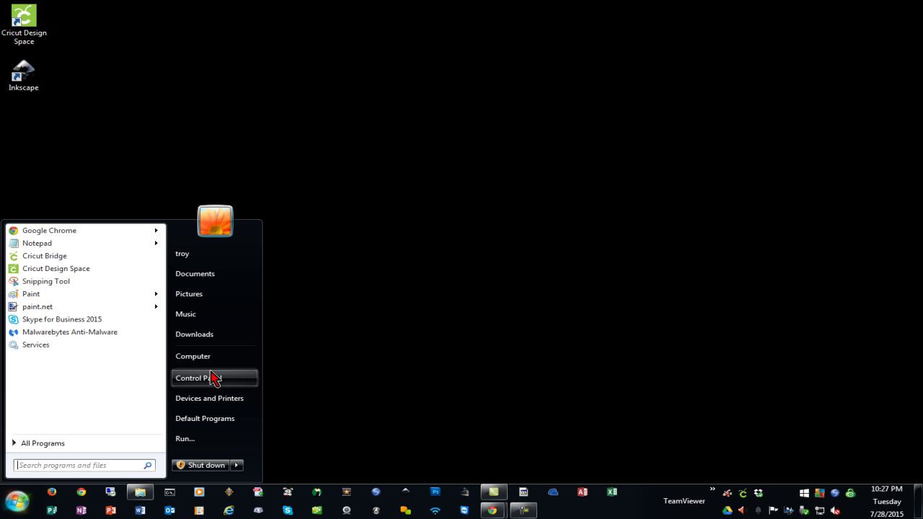
left_click(238, 381)
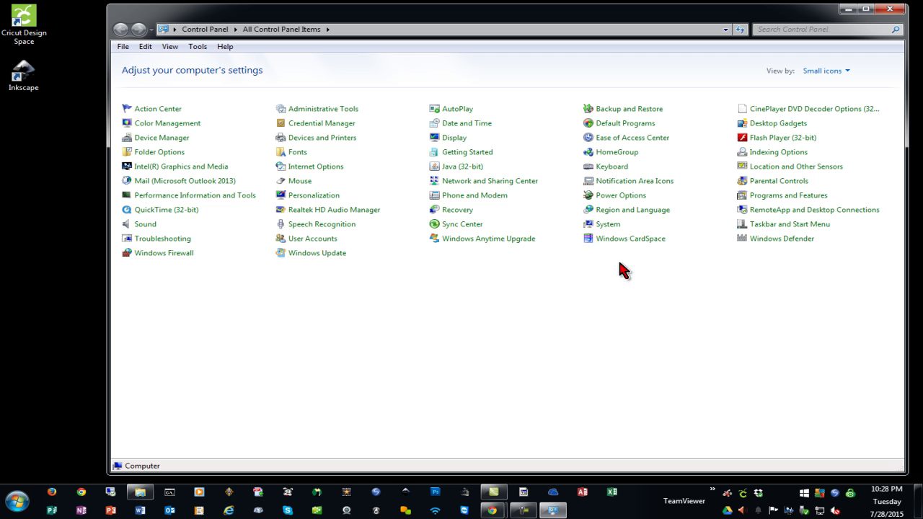
left_click(608, 224)
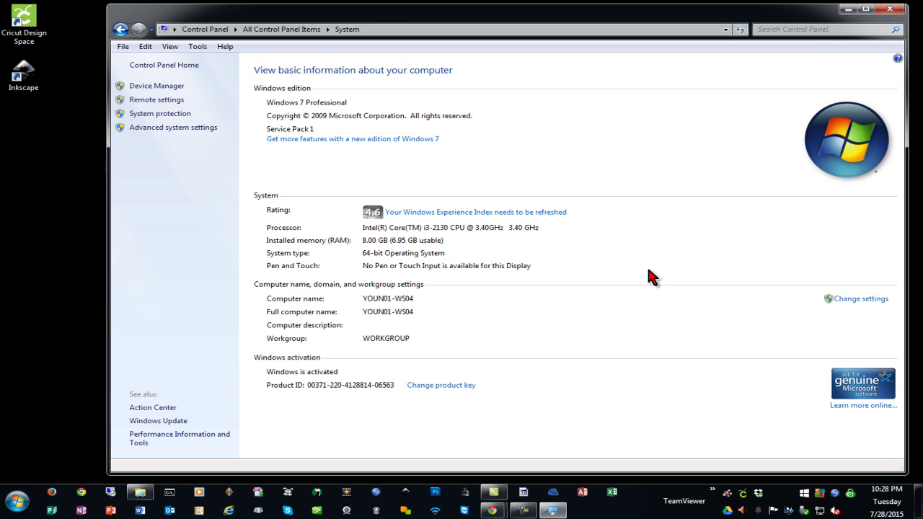
left_click(157, 86)
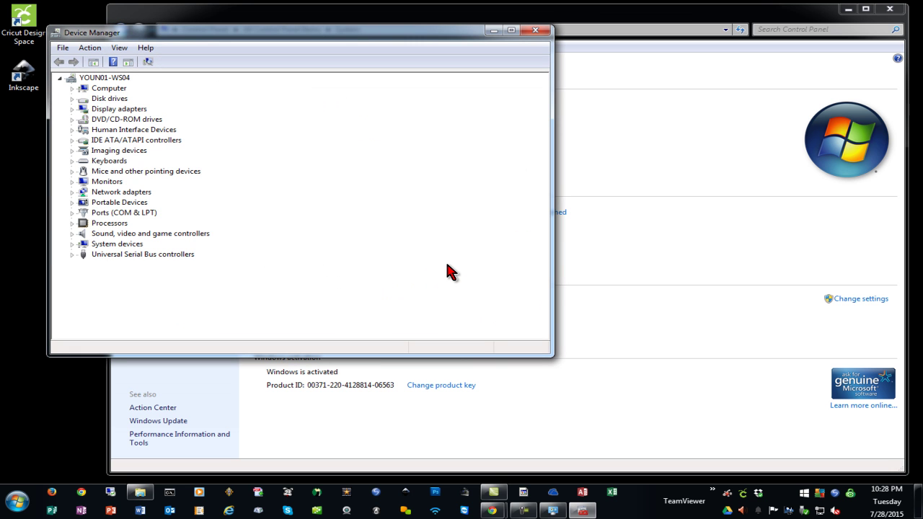
left_click(536, 30)
left_click(895, 8)
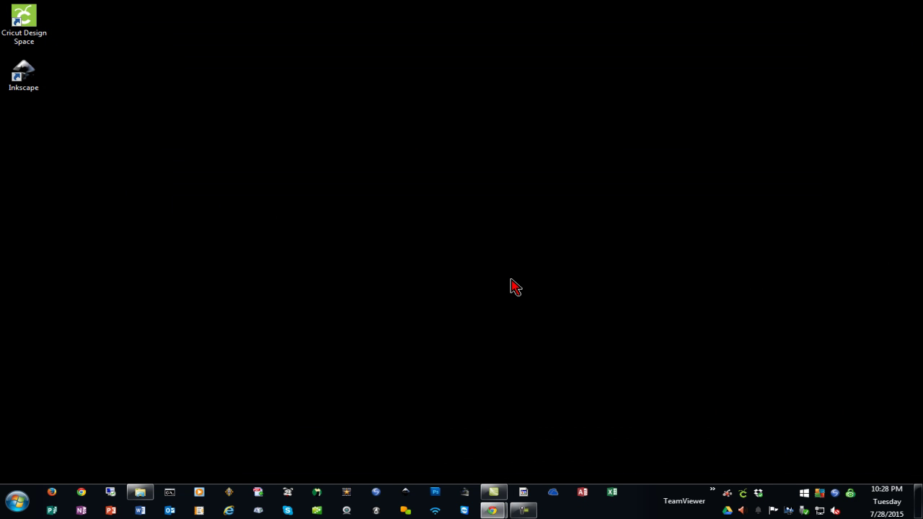
Bring up the System information page directly and open Device Manager from it
key("super+Pause")
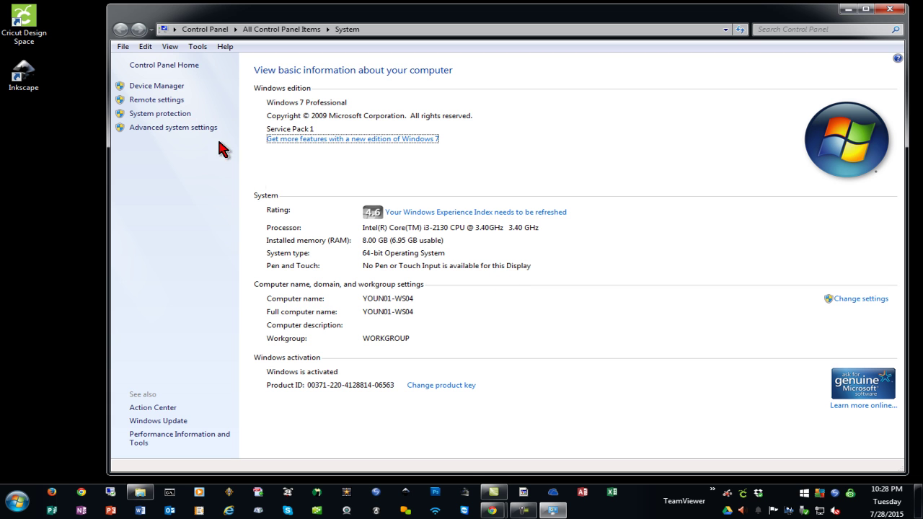
left_click(176, 86)
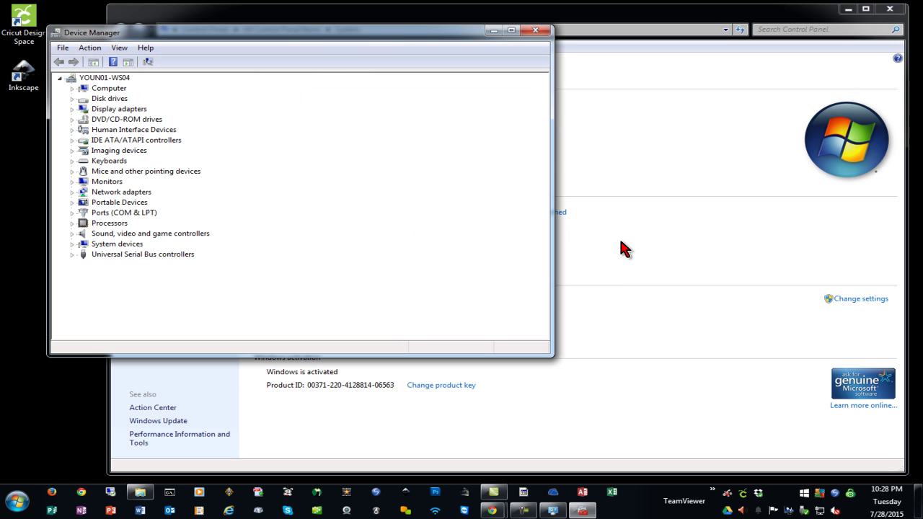
left_click_drag(305, 36, 487, 84)
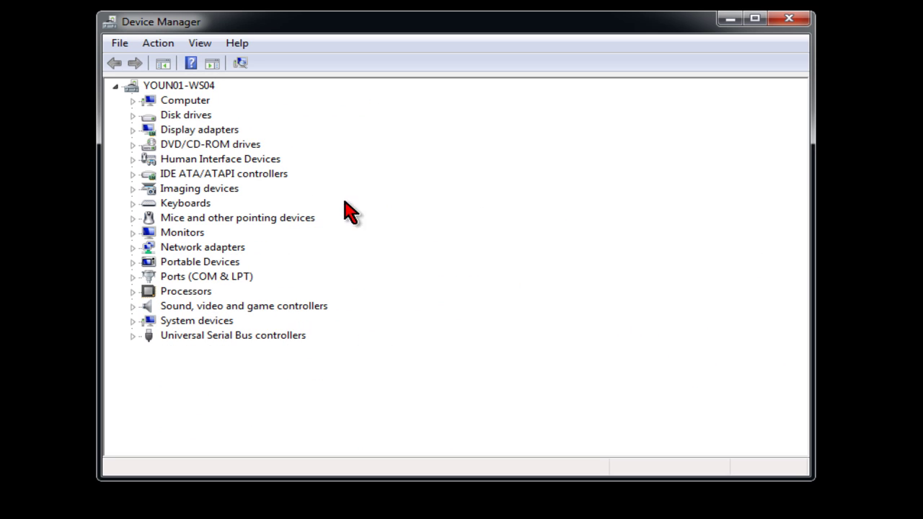
left_click_drag(435, 21, 378, 9)
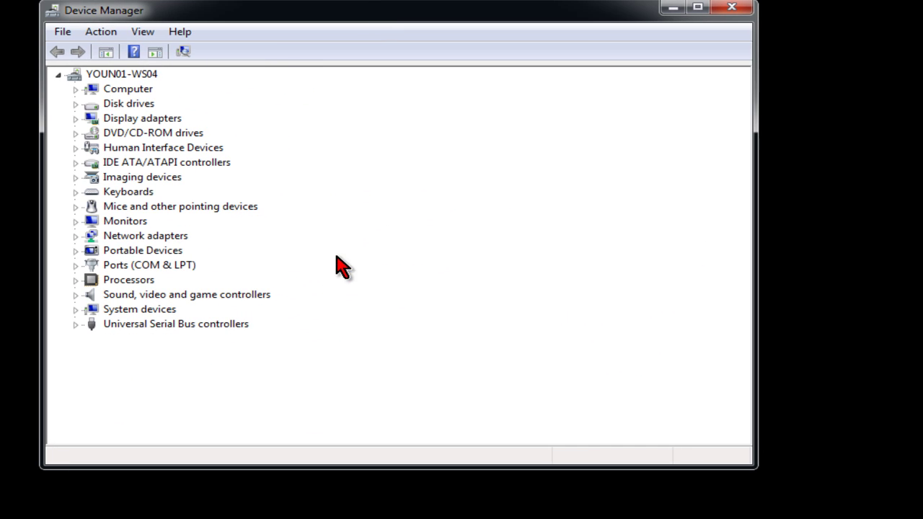
Start a driver update for Cricut Explore (COM3) under Ports (COM & LPT), choosing to browse the computer for driver software
left_click(76, 267)
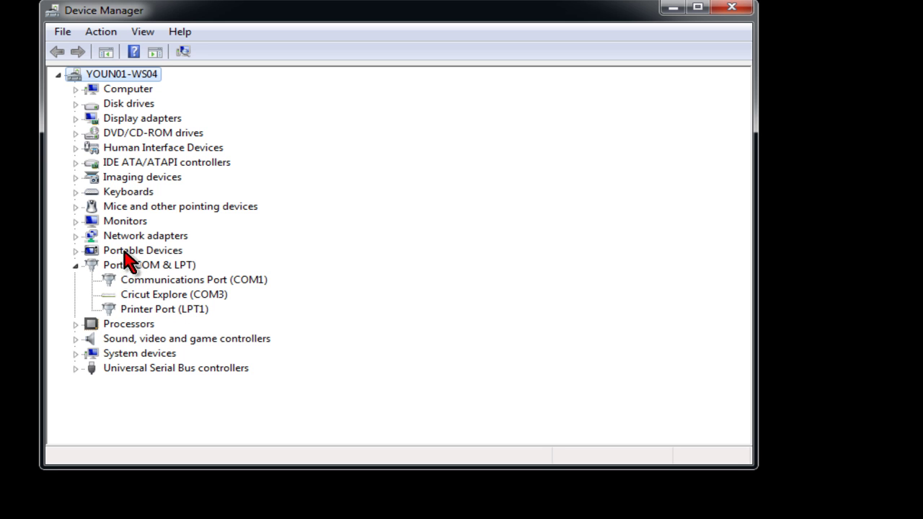
left_click(189, 298)
right_click(191, 306)
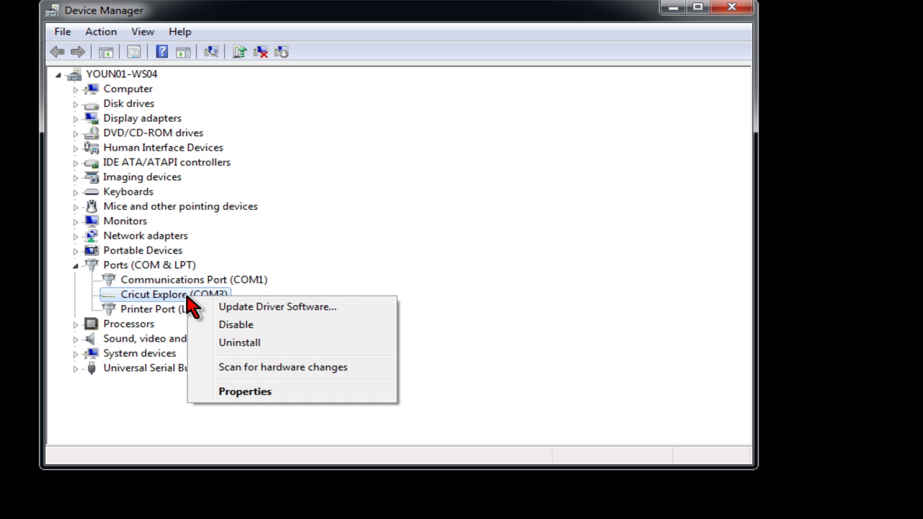
left_click(321, 308)
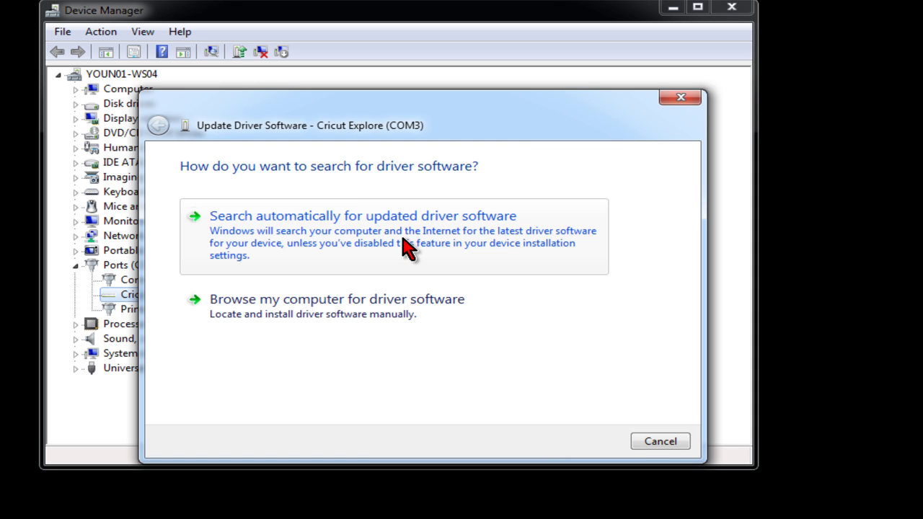
left_click(406, 319)
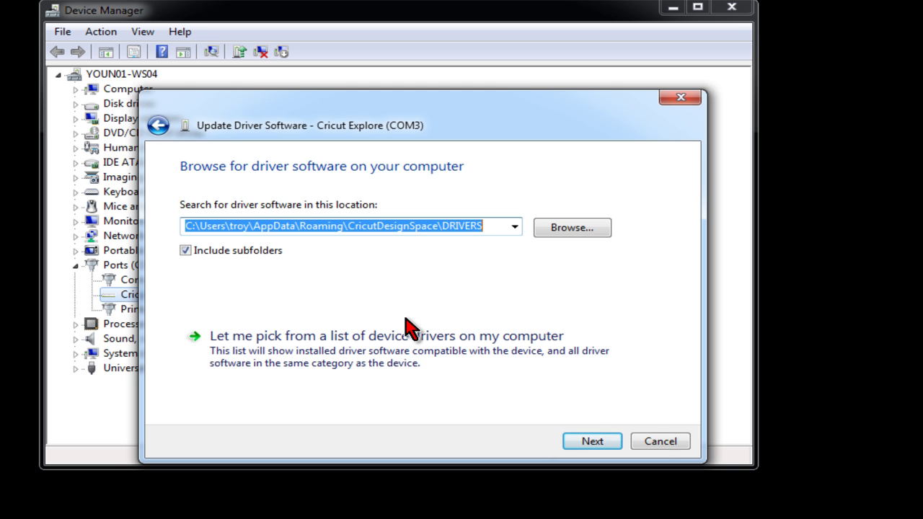
Enter %appdata% as the driver search location and browse from there, expanding the Roaming folder
type("%appd")
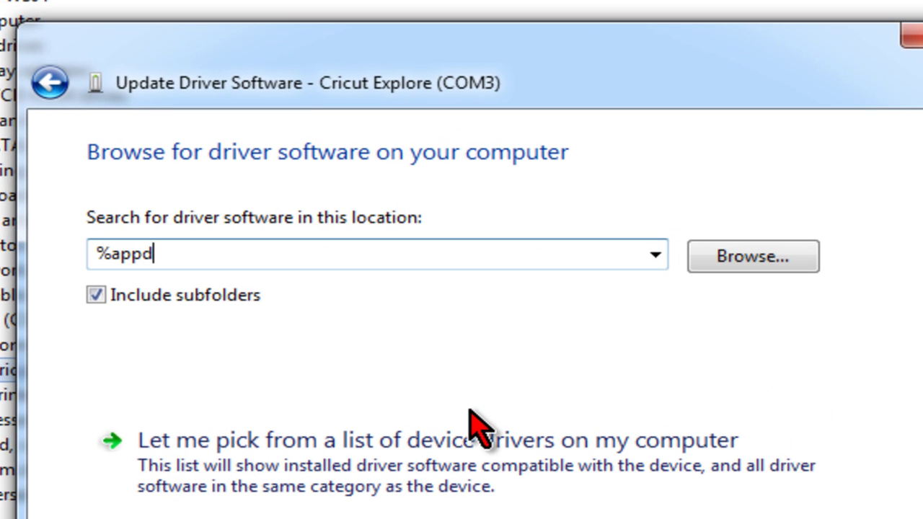
type("ata%")
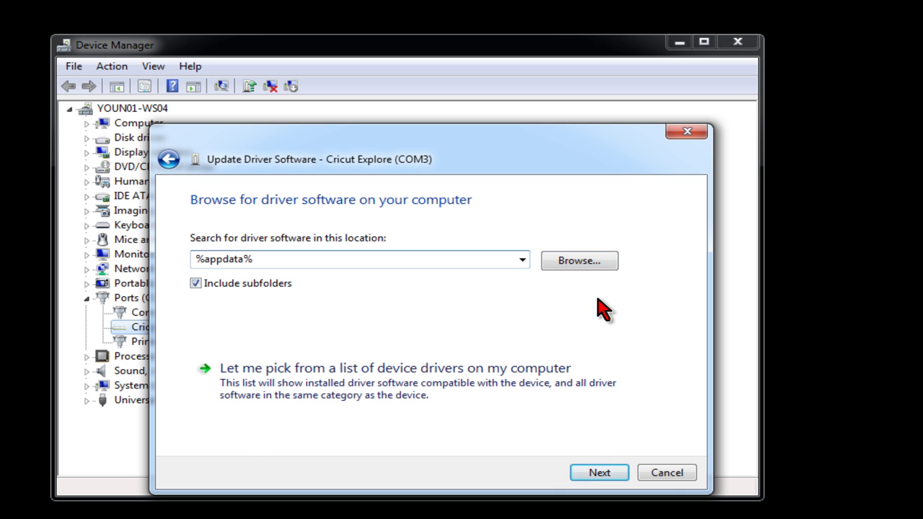
left_click(586, 261)
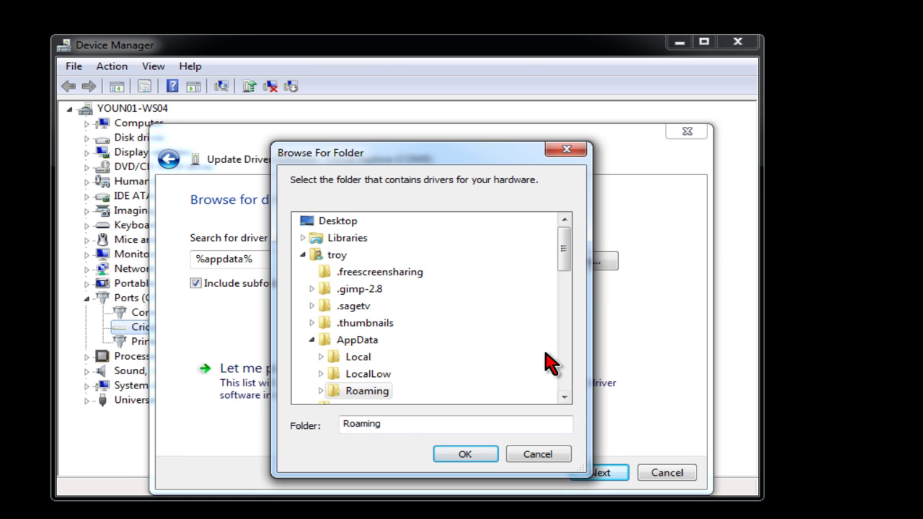
left_click(564, 396)
left_click(564, 397)
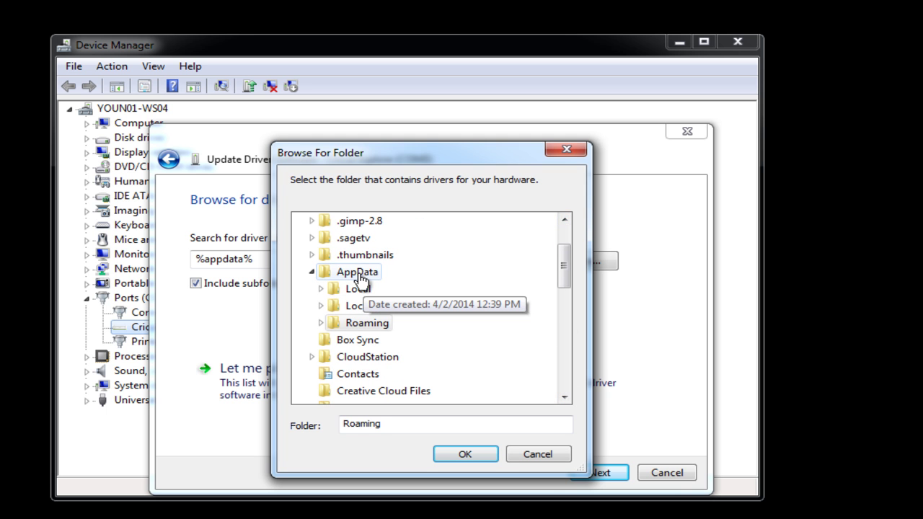
left_click(322, 323)
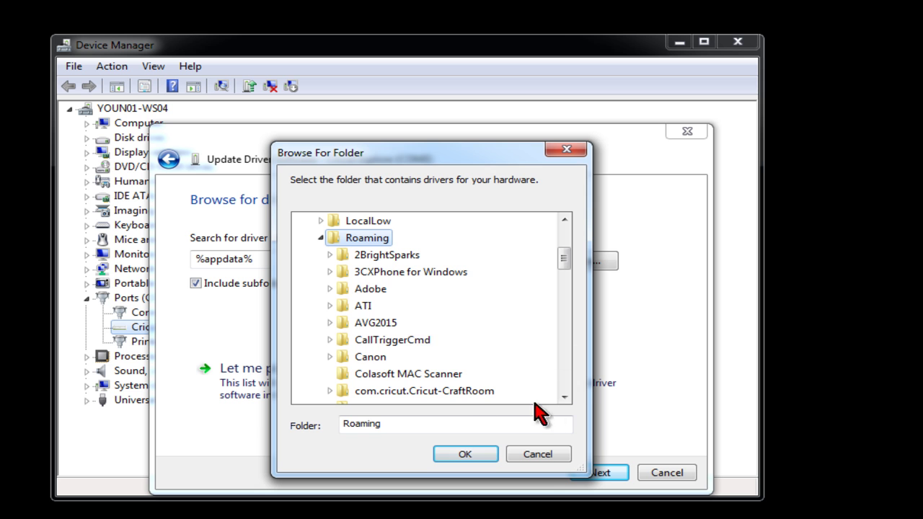
Choose the DRIVERS folder inside CricutDesignSpace as the driver location
left_click(565, 396)
left_click(565, 397)
left_click(564, 397)
left_click(564, 396)
left_click(565, 397)
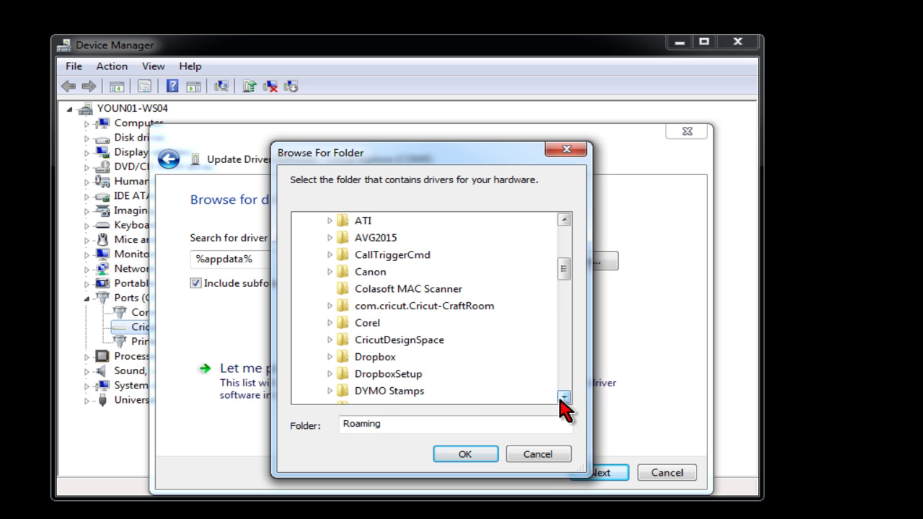
left_click(331, 339)
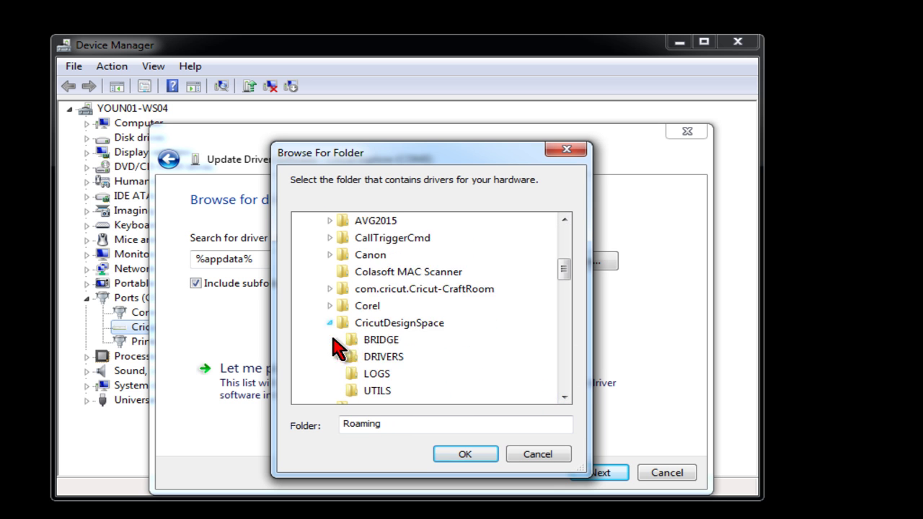
left_click(381, 358)
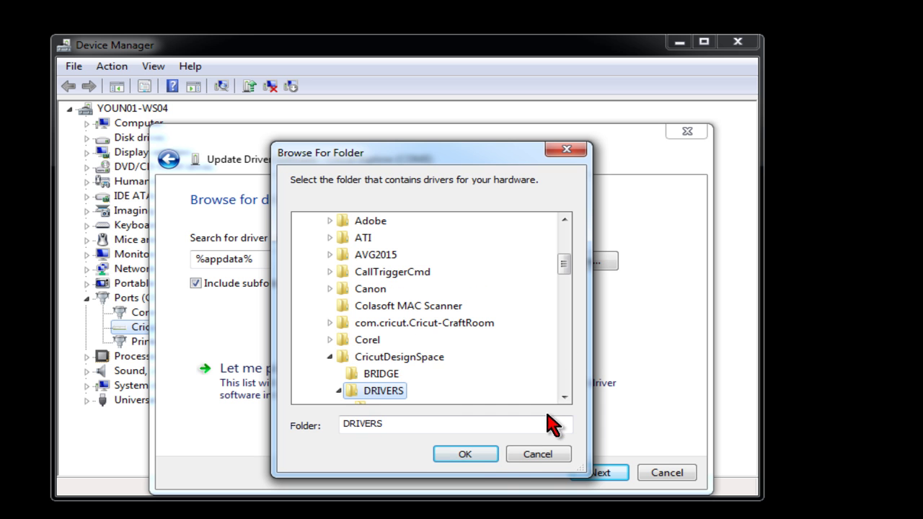
left_click(471, 459)
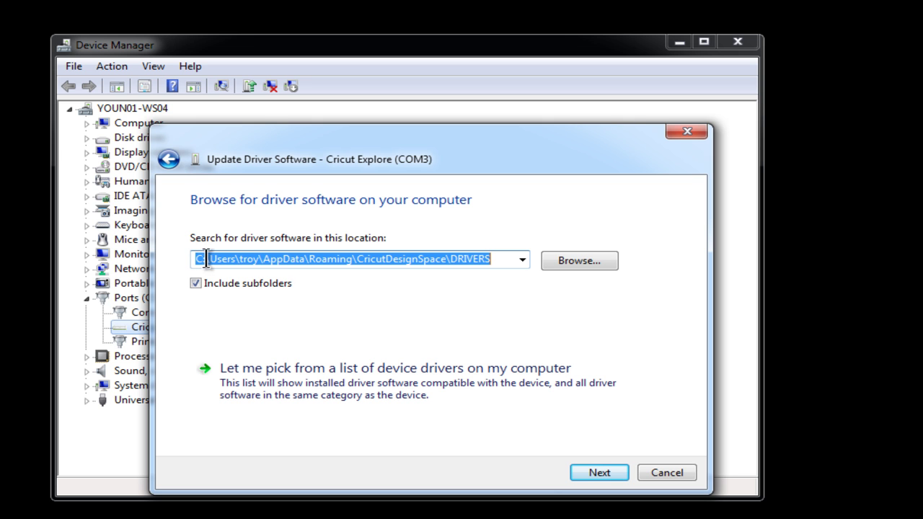
Check the user name and folder parts of the driver path, run the driver update from that location, and close the wizard
left_click_drag(238, 256, 255, 258)
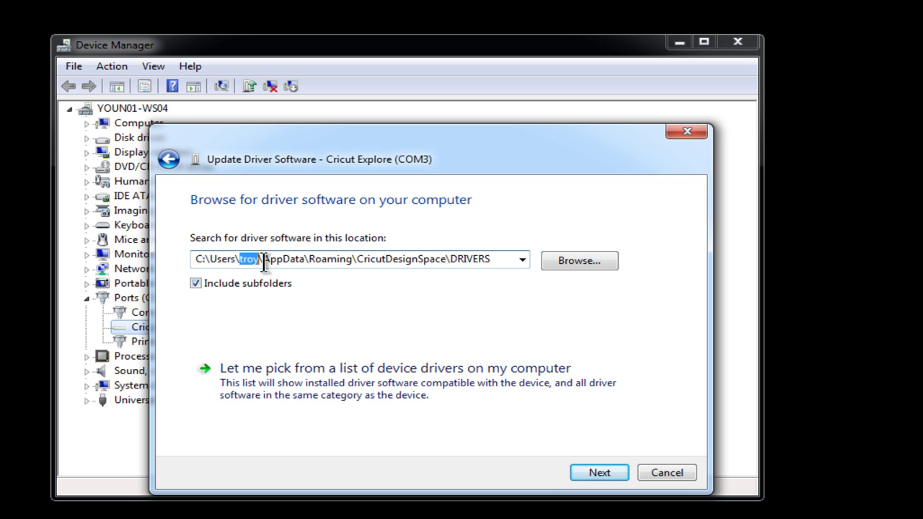
left_click(264, 258)
left_click_drag(264, 258, 486, 259)
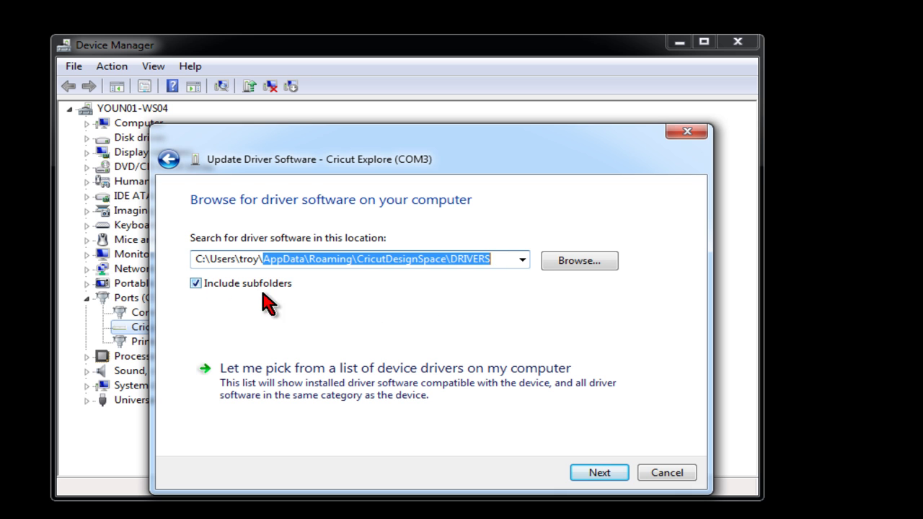
left_click(597, 475)
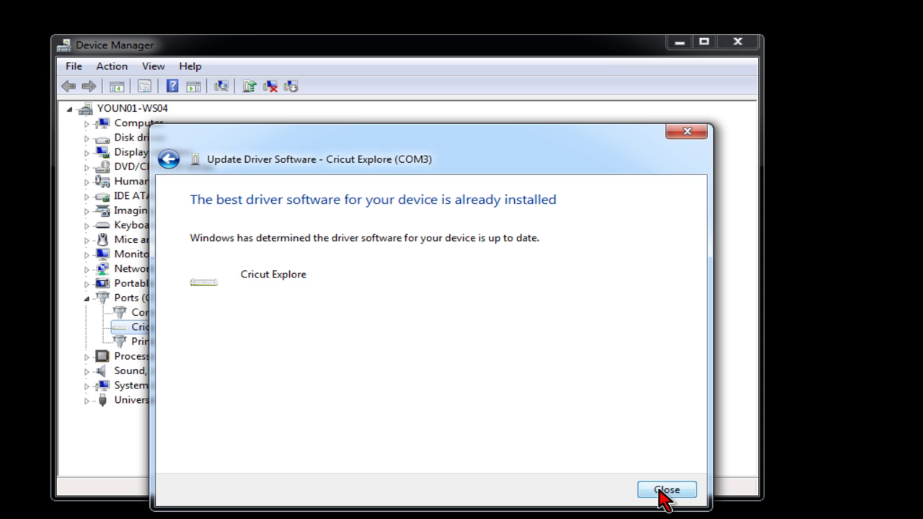
left_click(664, 491)
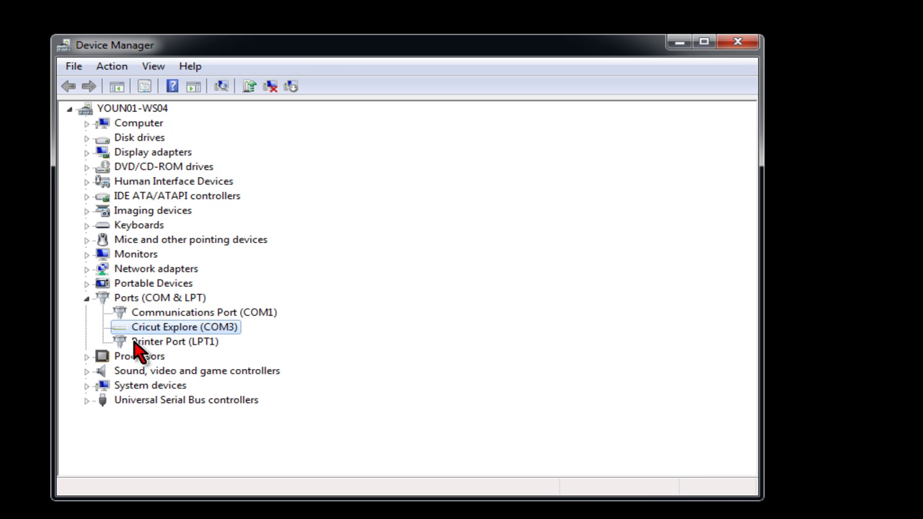